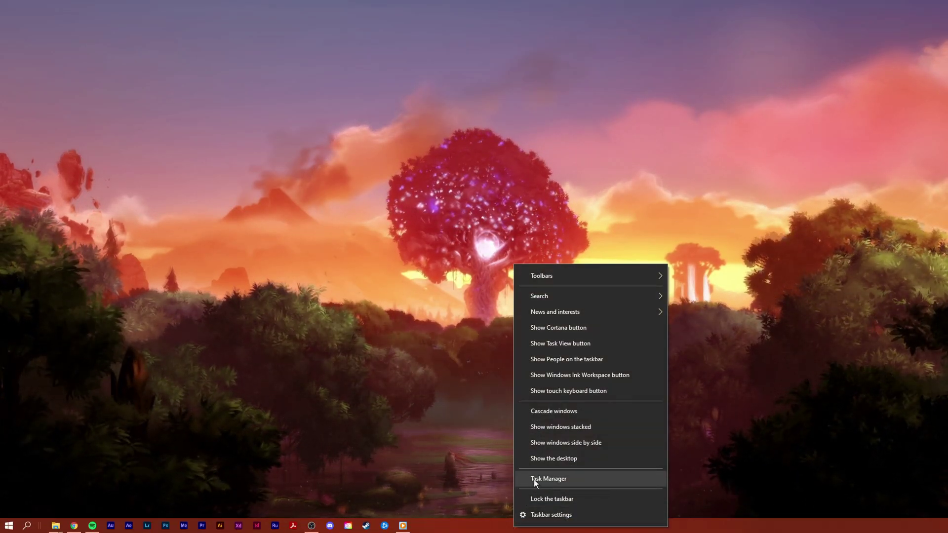
- End the Discord (32 bit) process in Task Manager, then close Task Manager
{"action": "left_click", "coordinate": [535, 479]}
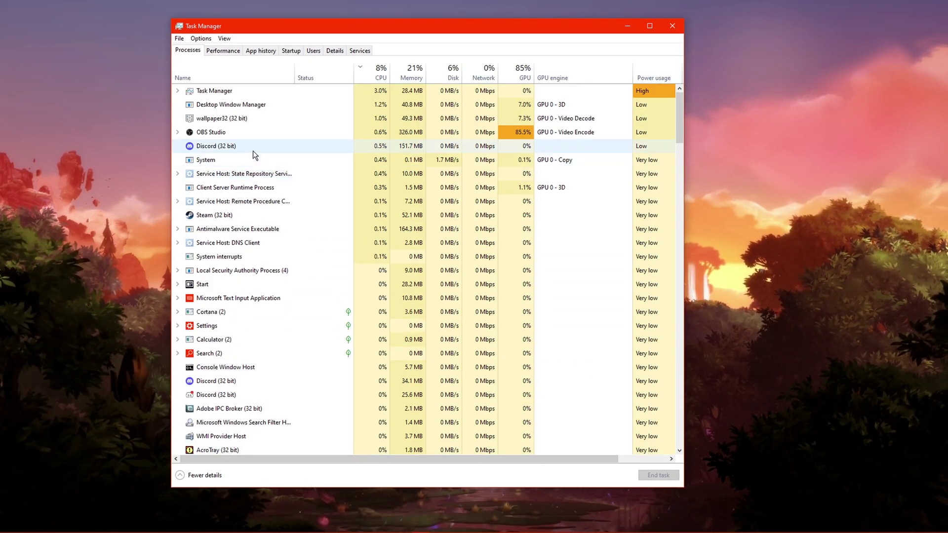
{"action": "left_click", "coordinate": [253, 150]}
{"action": "right_click", "coordinate": [253, 159]}
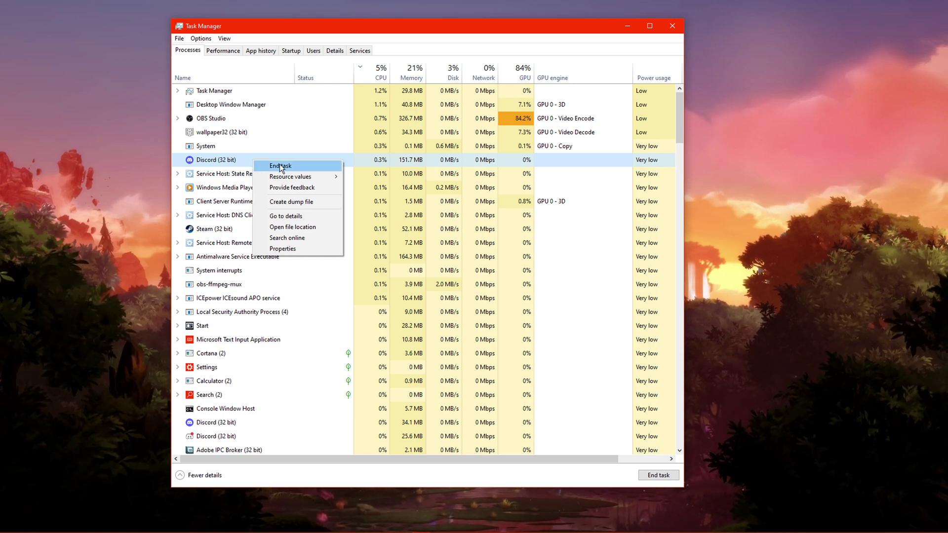
{"action": "left_click", "coordinate": [319, 166]}
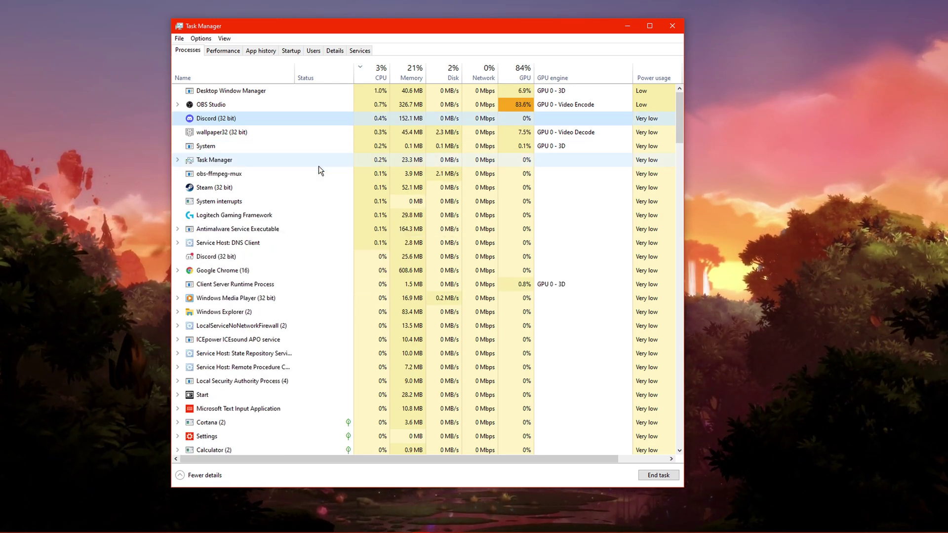
{"action": "key", "text": "End"}
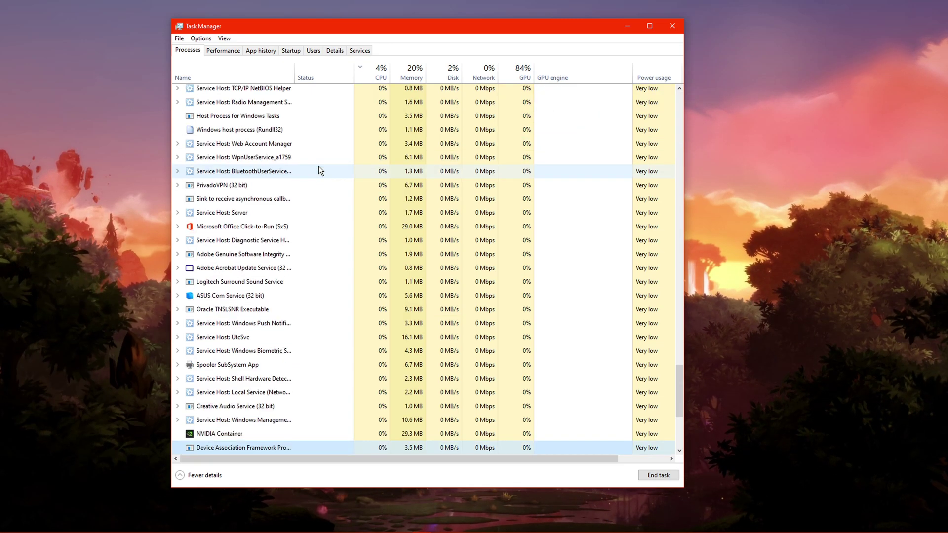
{"action": "key", "text": "Home"}
{"action": "left_click", "coordinate": [677, 29]}
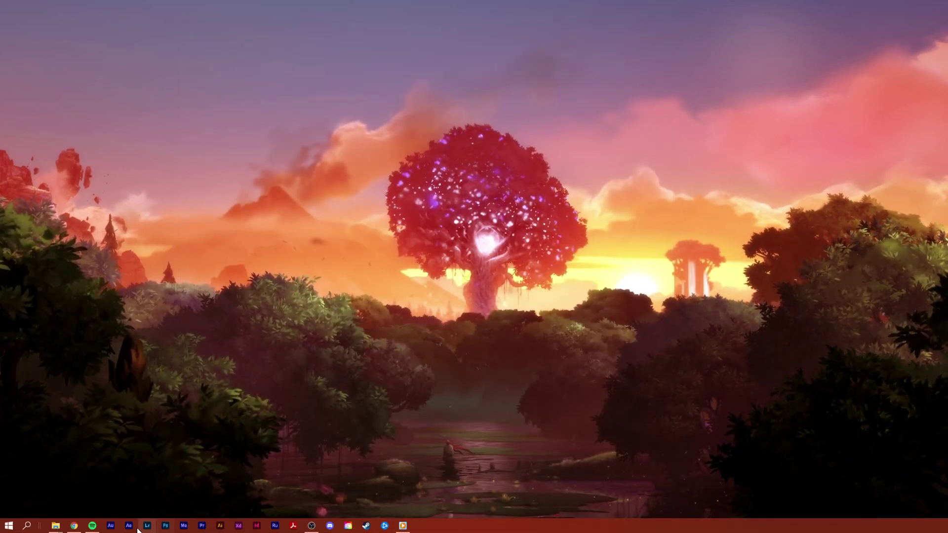
- Download the BetterDiscord v1.1.1 installer BetterDiscord-Windows.exe from betterdiscord.app, then minimize Chrome
{"action": "left_click", "coordinate": [81, 526]}
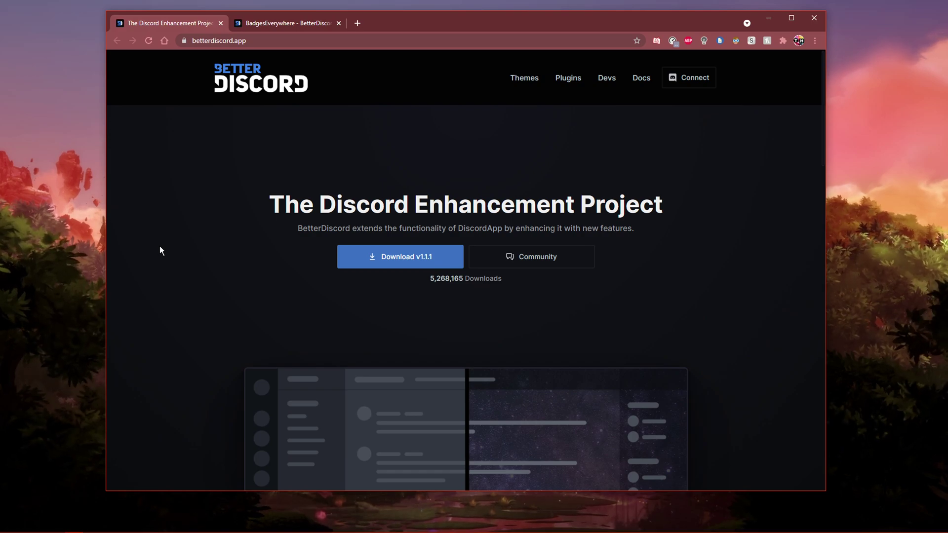
{"action": "left_click", "coordinate": [346, 260]}
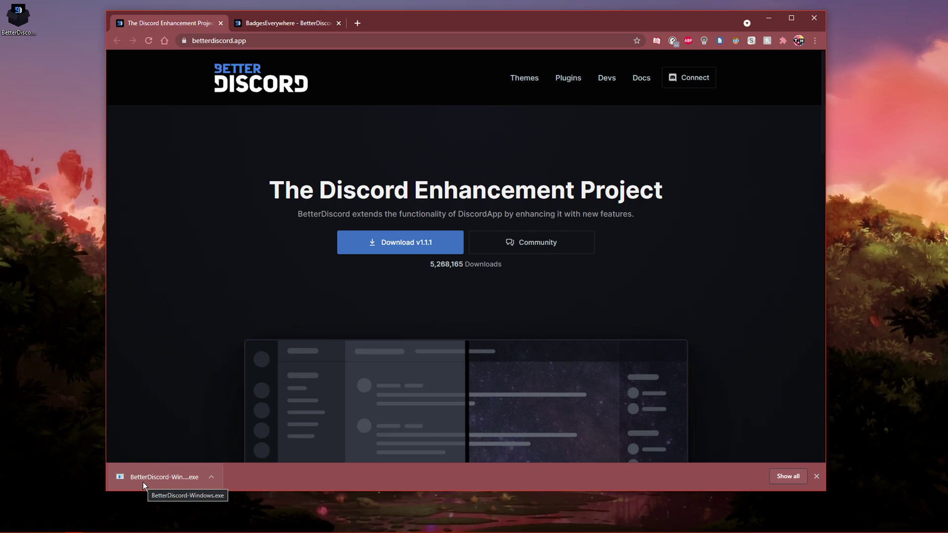
{"action": "left_click", "coordinate": [211, 477]}
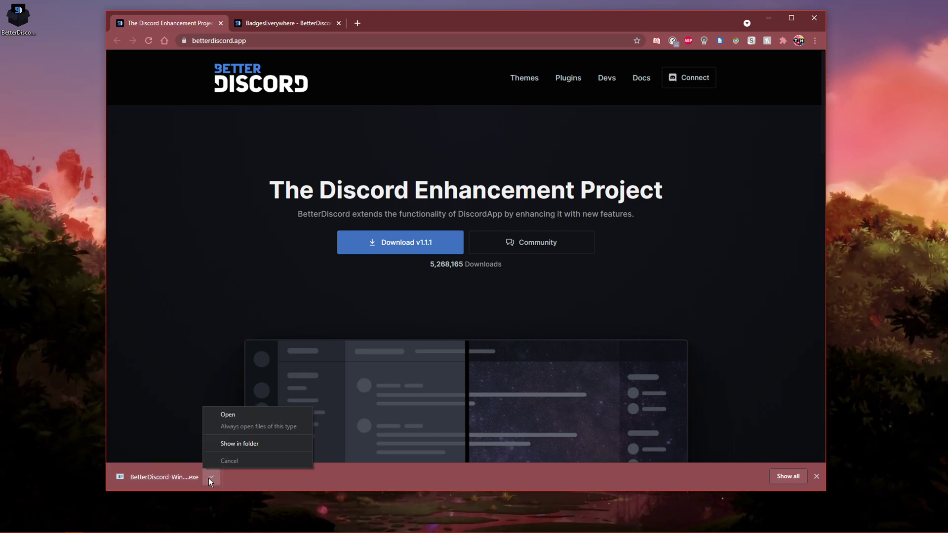
{"action": "left_click", "coordinate": [816, 476]}
{"action": "left_click", "coordinate": [761, 24]}
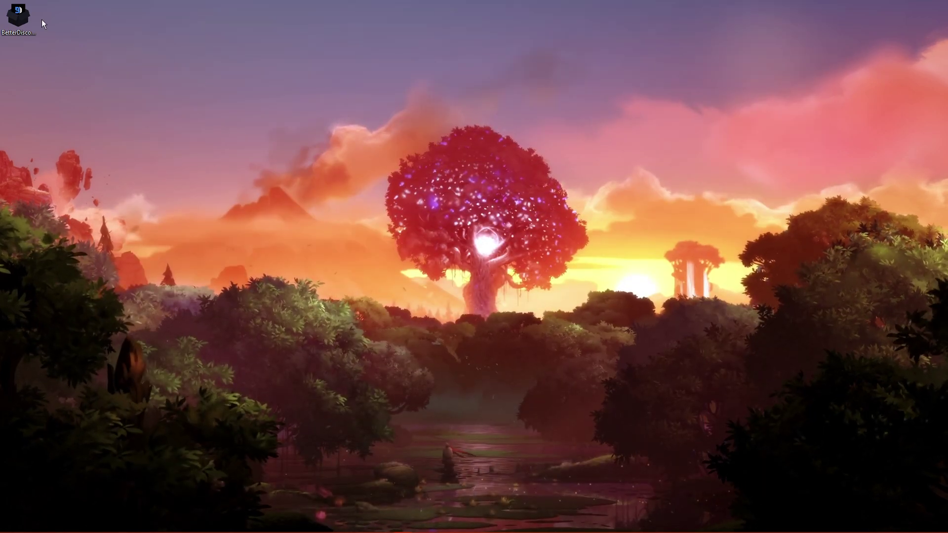
- Launch BetterDiscord-Windows.exe, accept the license, choose Install, and target the stable Discord build
{"action": "double_click", "coordinate": [29, 18]}
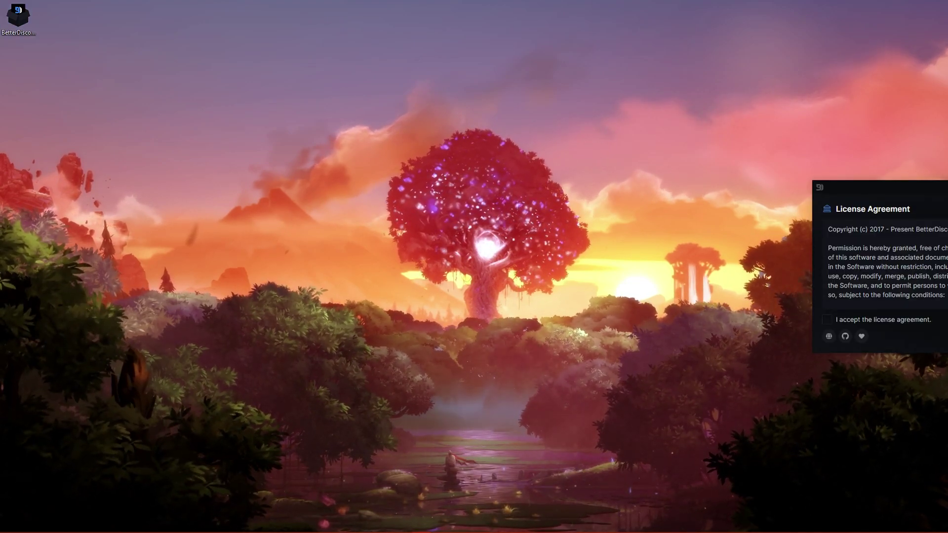
{"action": "mouse_move", "coordinate": [34, 15]}
{"action": "left_mouse_down"}
{"action": "mouse_move", "coordinate": [786, 117]}
{"action": "mouse_move", "coordinate": [917, 176]}
{"action": "left_mouse_up"}
{"action": "left_click", "coordinate": [344, 281]}
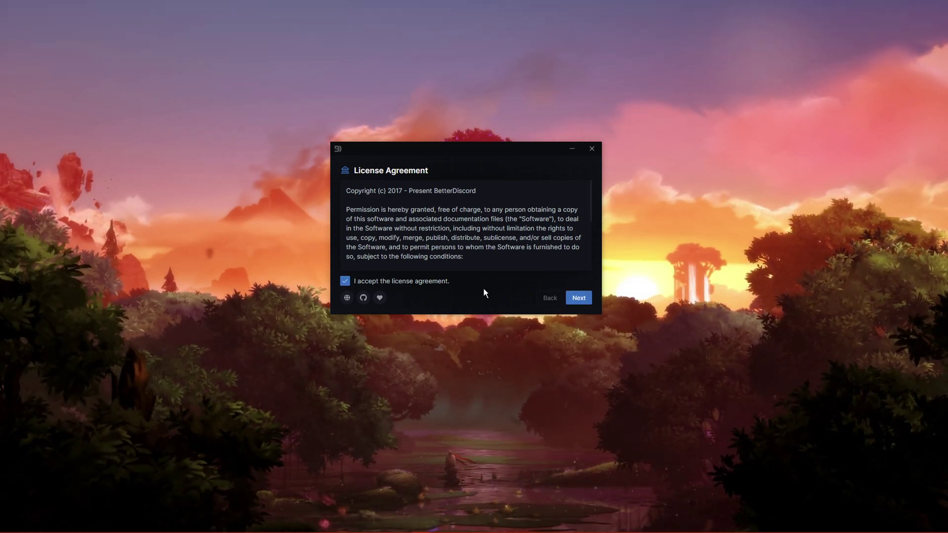
{"action": "left_click", "coordinate": [575, 300]}
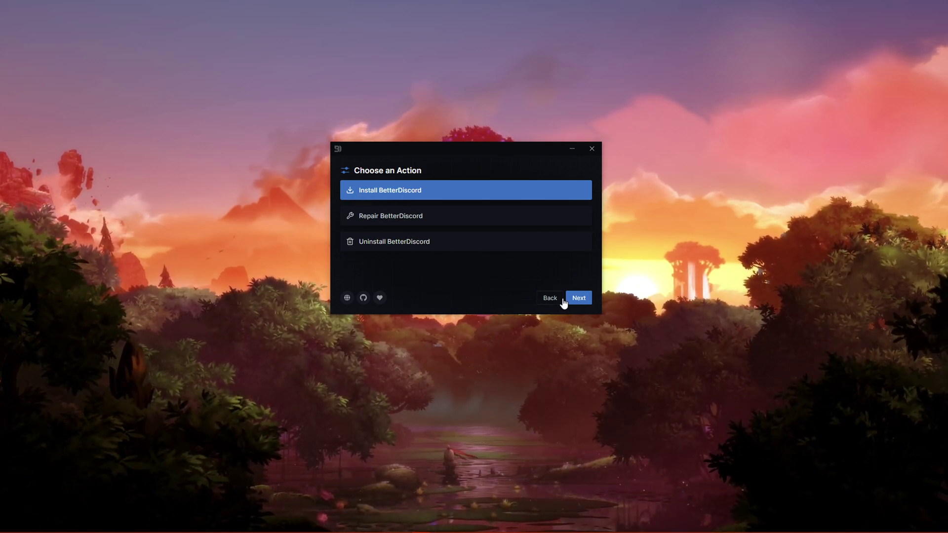
{"action": "left_click", "coordinate": [579, 299]}
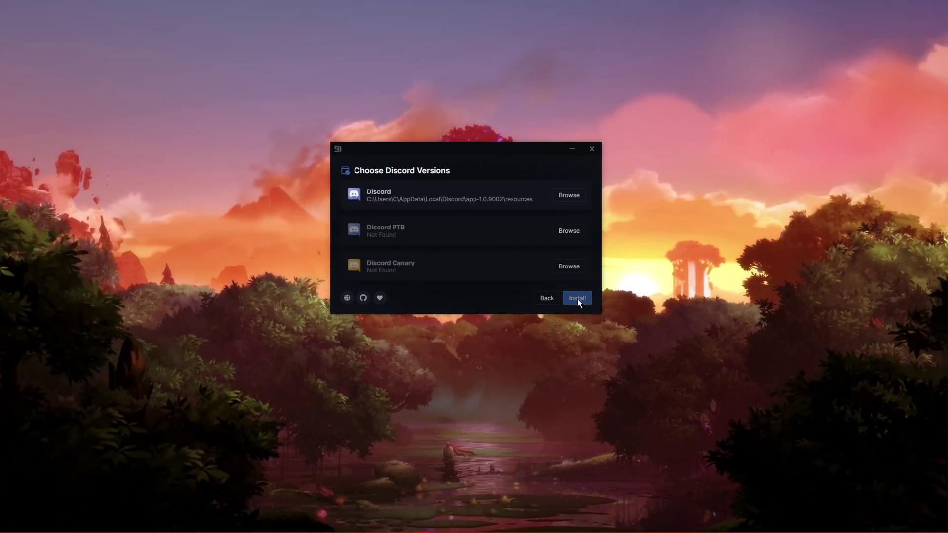
{"action": "left_click", "coordinate": [434, 206]}
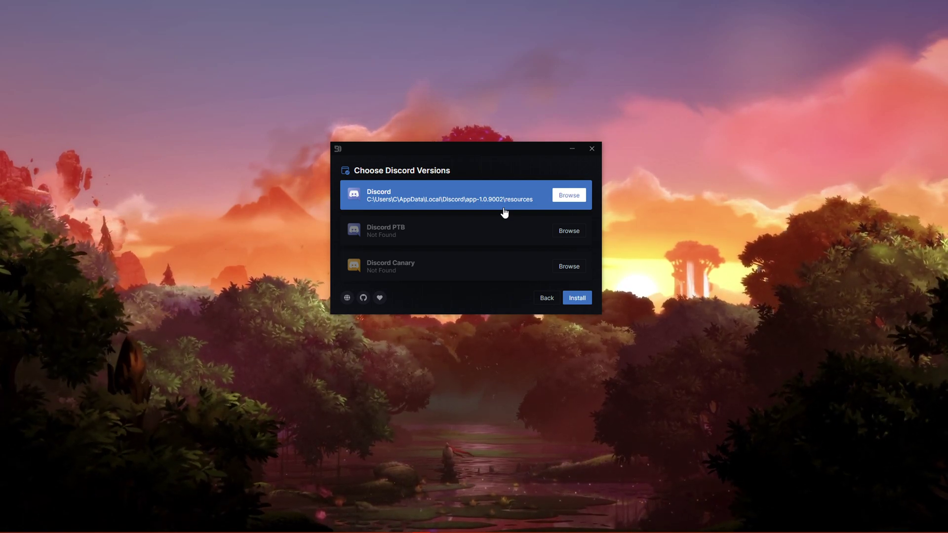
- Leave the Discord folder location unchanged and install BetterDiscord, letting Discord relaunch
{"action": "left_click", "coordinate": [561, 191]}
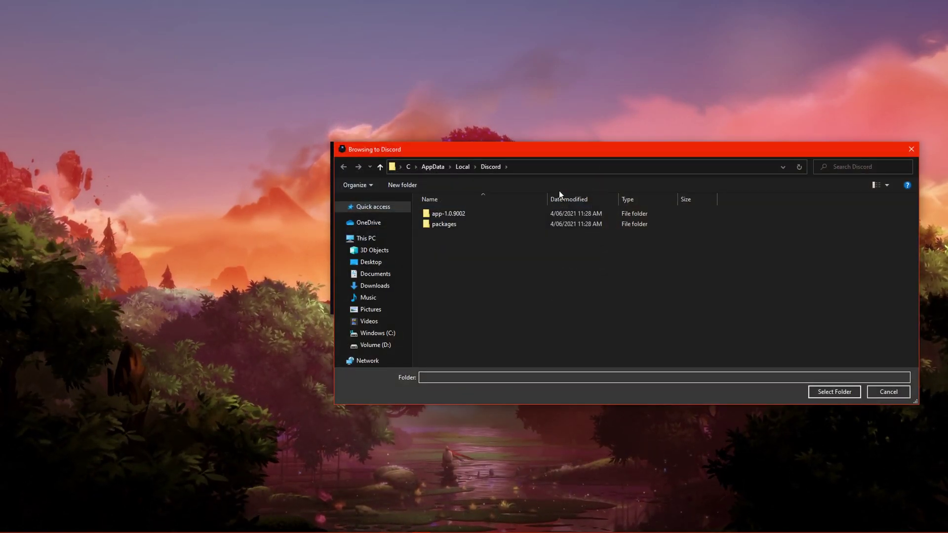
{"action": "left_click_drag", "start_coordinate": [593, 153], "coordinate": [405, 143]}
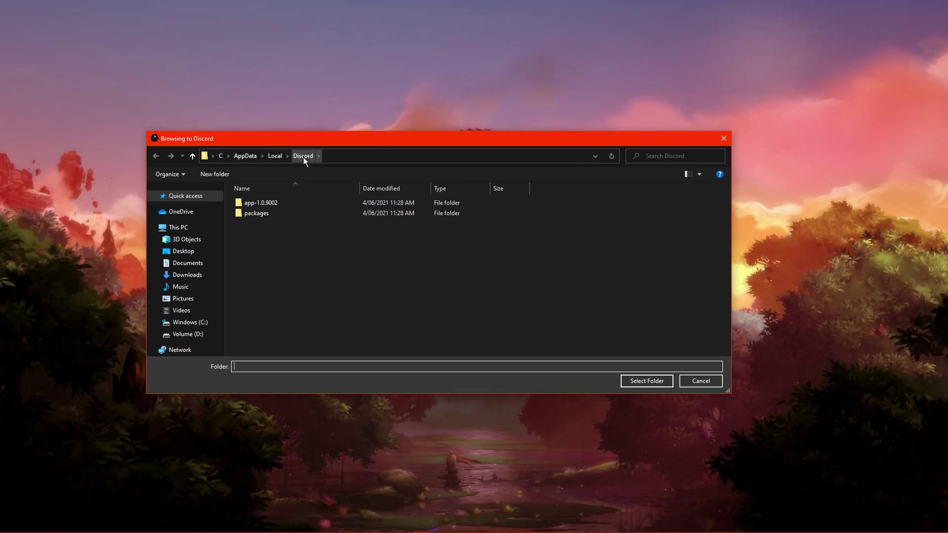
{"action": "left_click", "coordinate": [693, 382]}
{"action": "left_click", "coordinate": [582, 301]}
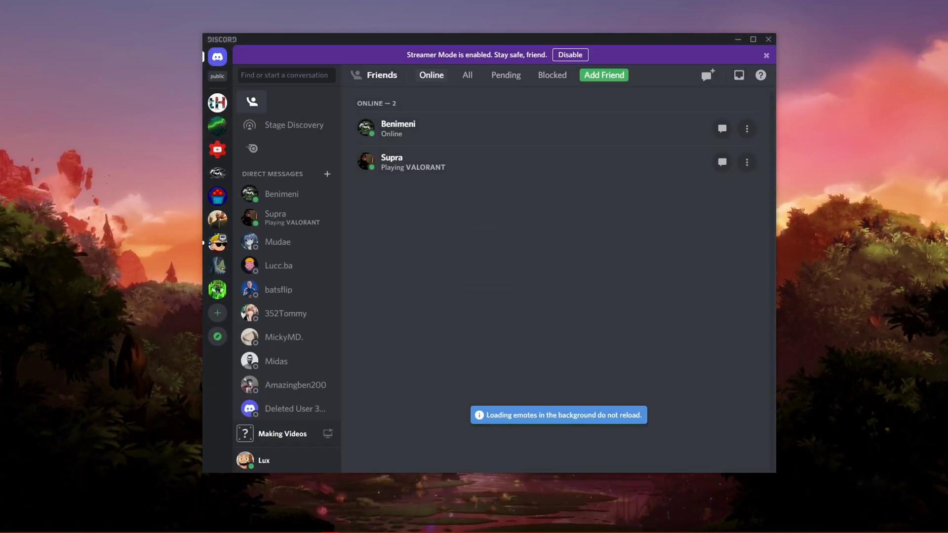
- Dismiss the Streamer Mode notice and scroll Discord's User Settings to the BetterDiscord section
{"action": "left_click", "coordinate": [767, 56]}
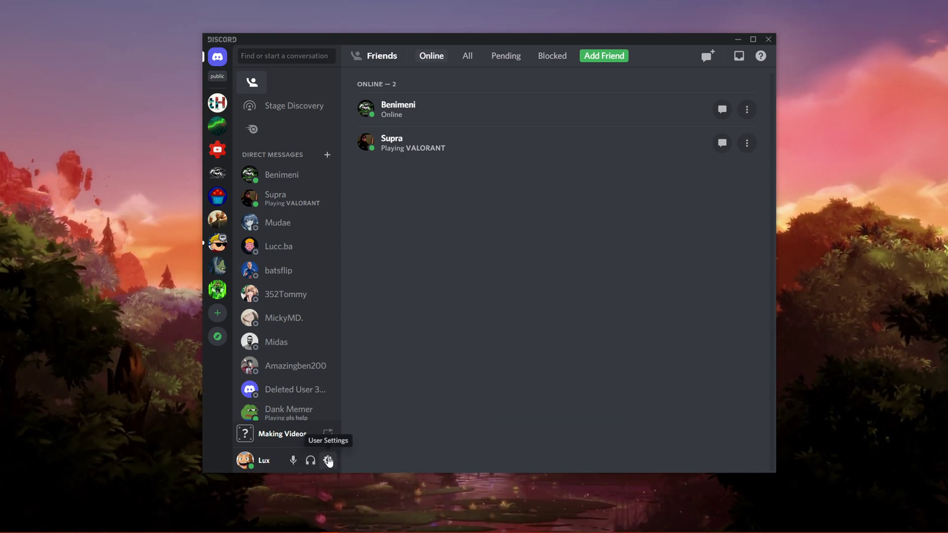
{"action": "left_click", "coordinate": [328, 461]}
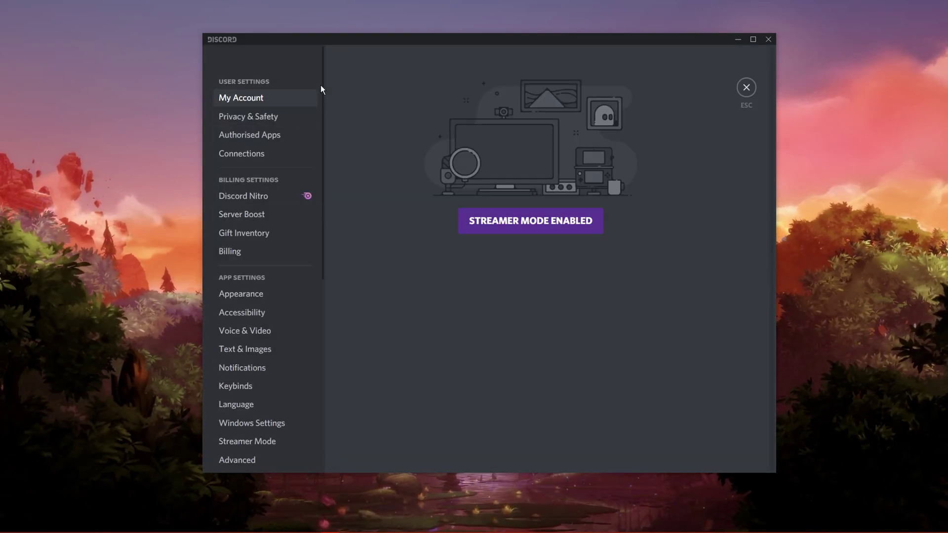
{"action": "left_click_drag", "start_coordinate": [324, 82], "coordinate": [347, 276]}
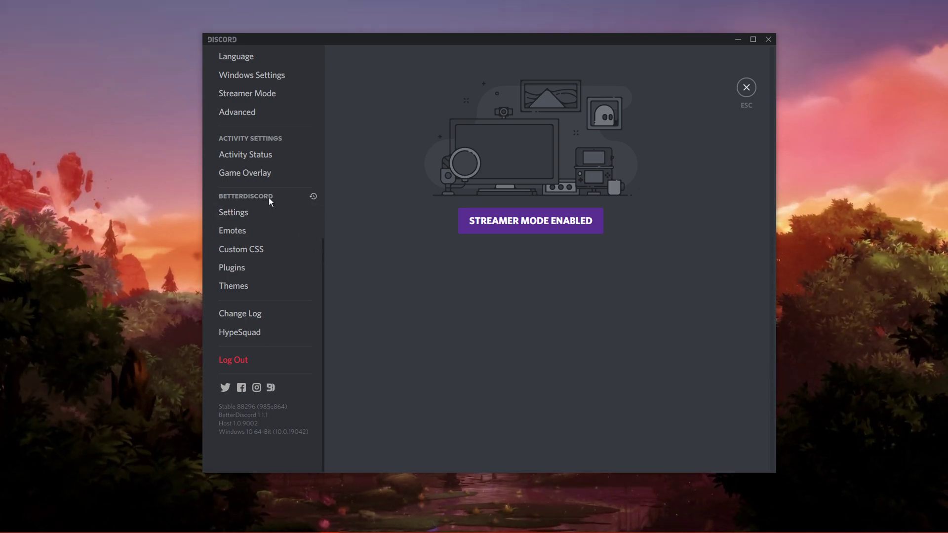
- Show BetterDiscord's empty Plugins page and its AppData\Roaming\BetterDiscord plugins folder in File Explorer
{"action": "left_click", "coordinate": [247, 273]}
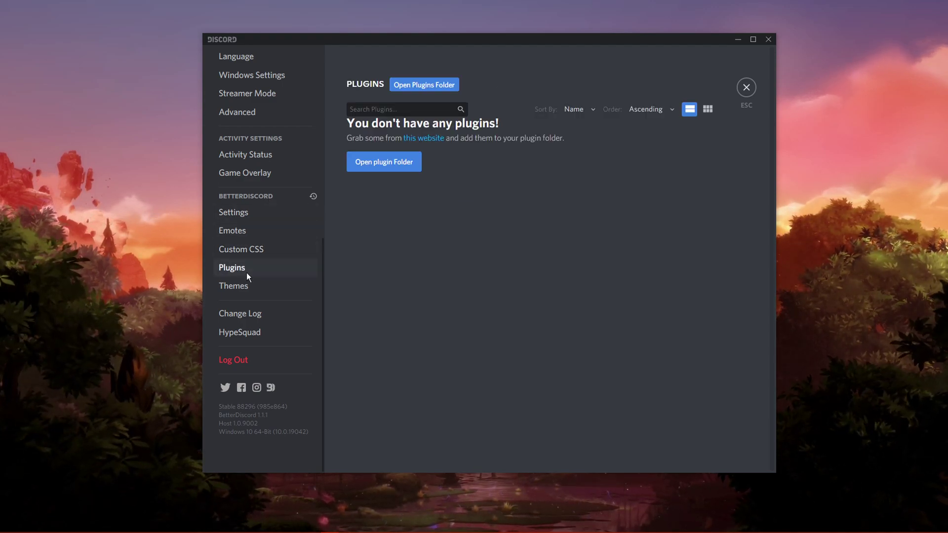
{"action": "left_click", "coordinate": [363, 163]}
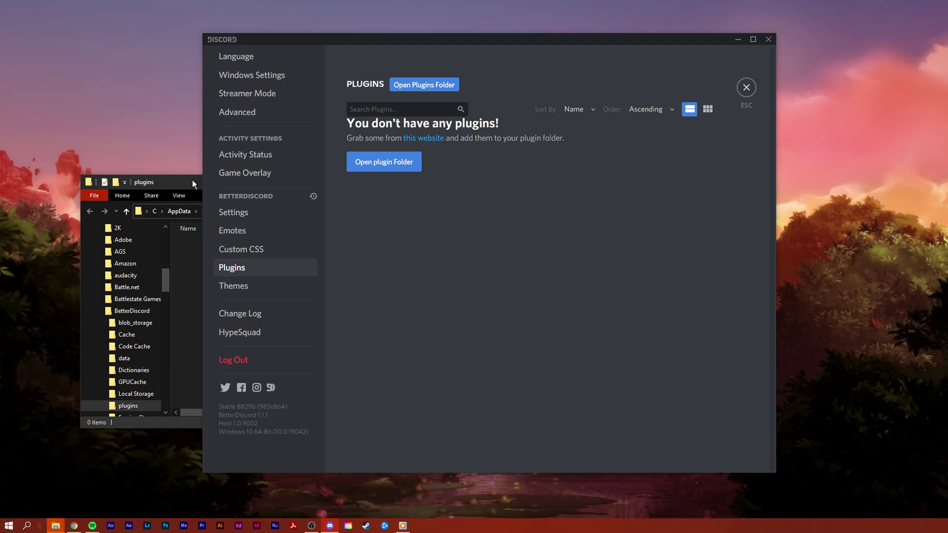
{"action": "mouse_move", "coordinate": [192, 184]}
{"action": "left_mouse_down"}
{"action": "mouse_move", "coordinate": [270, 77]}
{"action": "mouse_move", "coordinate": [315, 42]}
{"action": "left_mouse_up"}
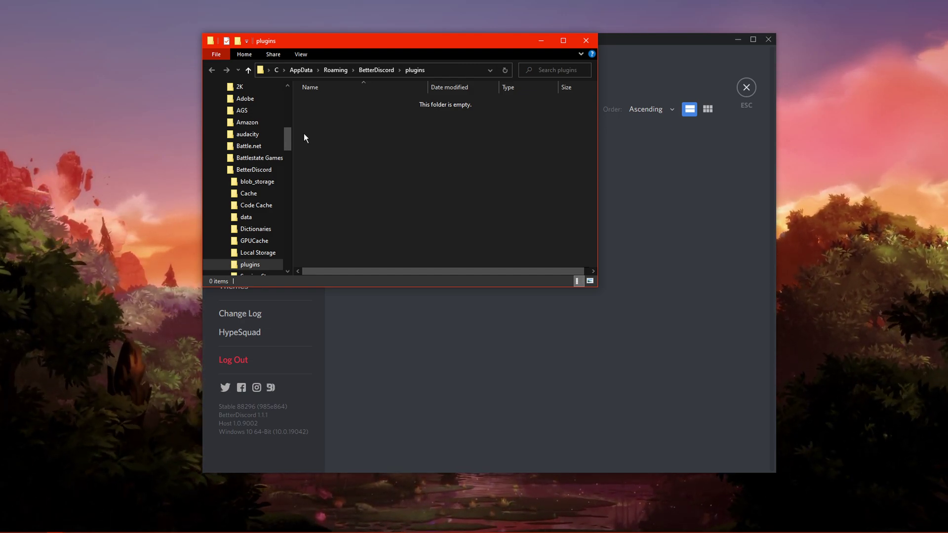
- Download the BadgesEverywhere plugin file from its betterdiscord.app page in Chrome
{"action": "left_click", "coordinate": [74, 526]}
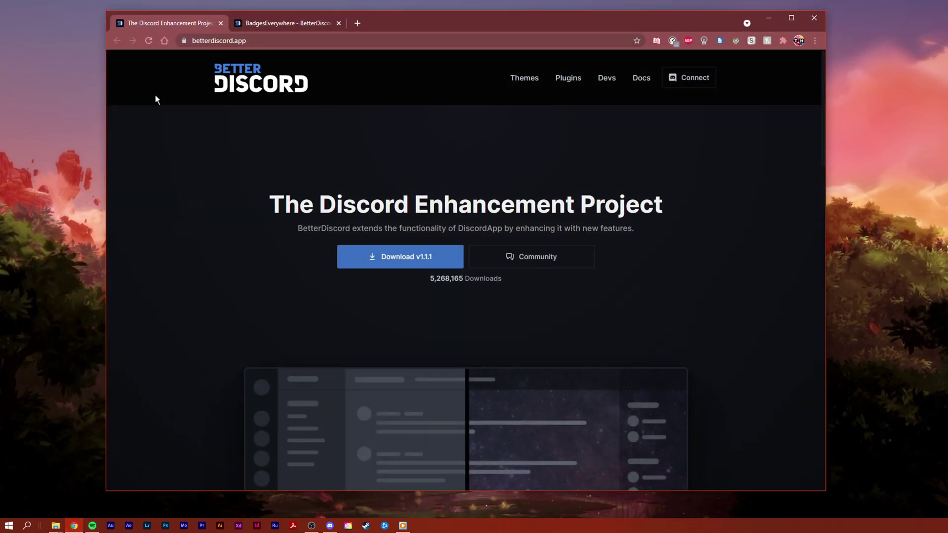
{"action": "left_click", "coordinate": [244, 20]}
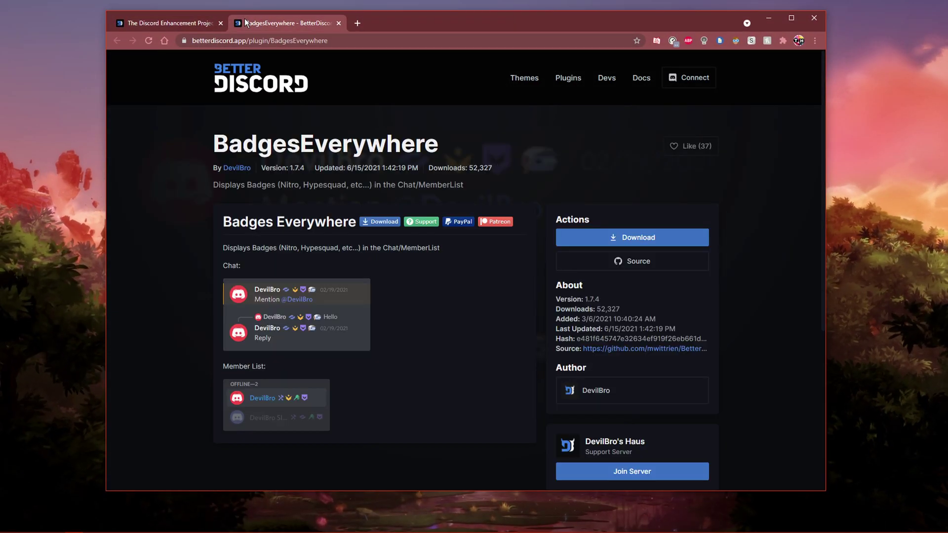
{"action": "middle_click", "coordinate": [153, 189]}
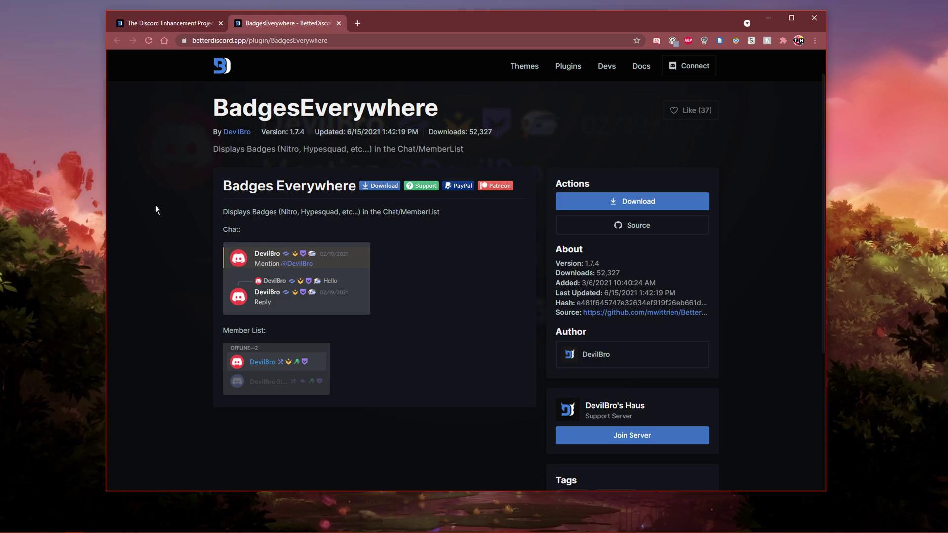
{"action": "left_click", "coordinate": [590, 204]}
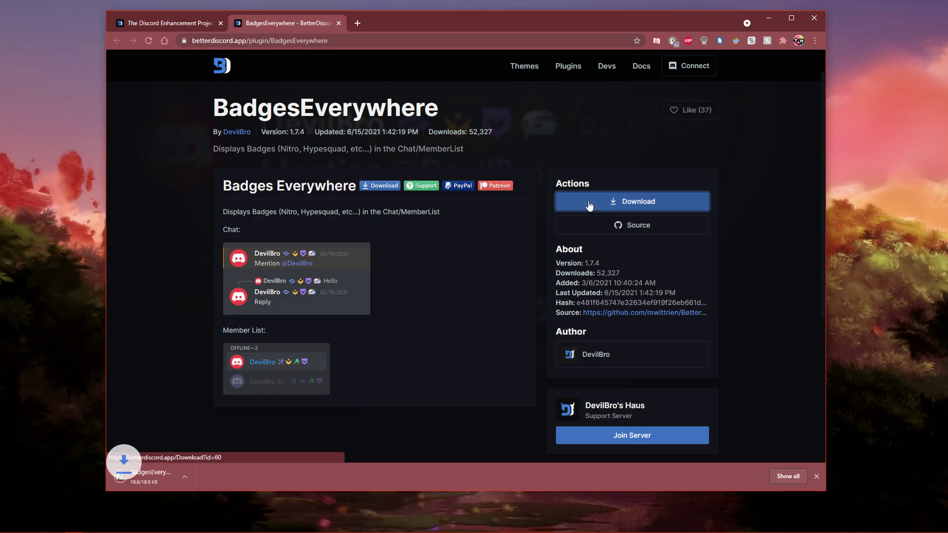
- Copy BadgesEverywhere.plugin from the desktop into the BetterDiscord plugins folder, then close Explorer
{"action": "left_click", "coordinate": [818, 476]}
{"action": "left_click", "coordinate": [761, 24]}
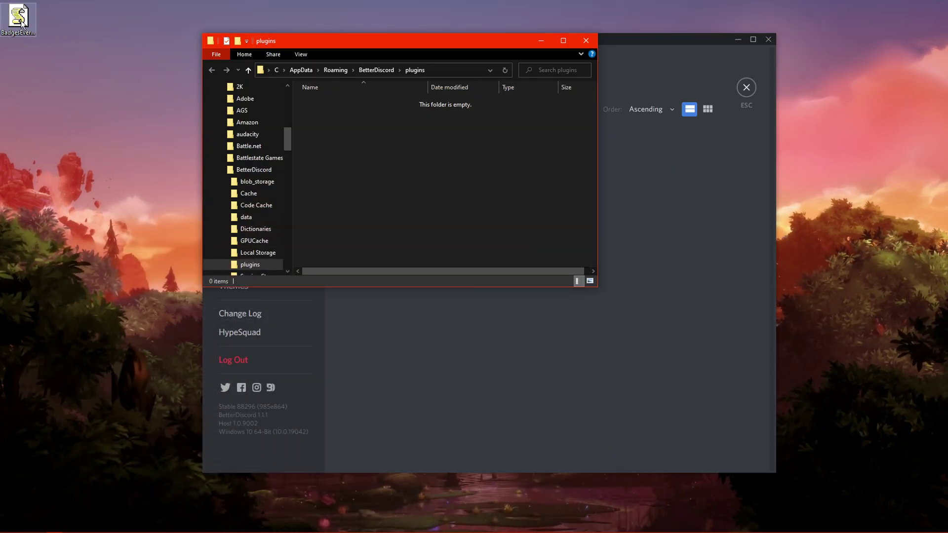
{"action": "mouse_move", "coordinate": [22, 25]}
{"action": "left_mouse_down"}
{"action": "mouse_move", "coordinate": [120, 77]}
{"action": "mouse_move", "coordinate": [381, 160]}
{"action": "left_mouse_up"}
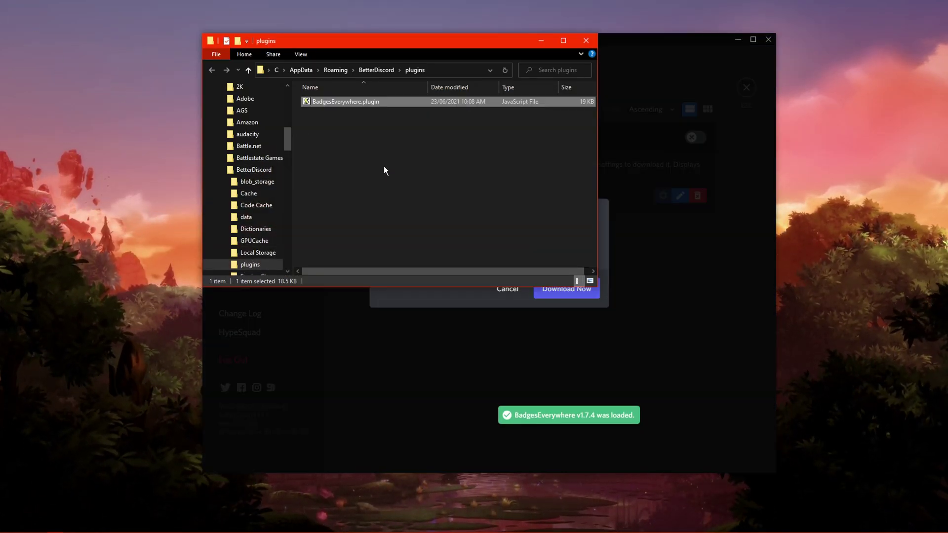
{"action": "left_click", "coordinate": [383, 170]}
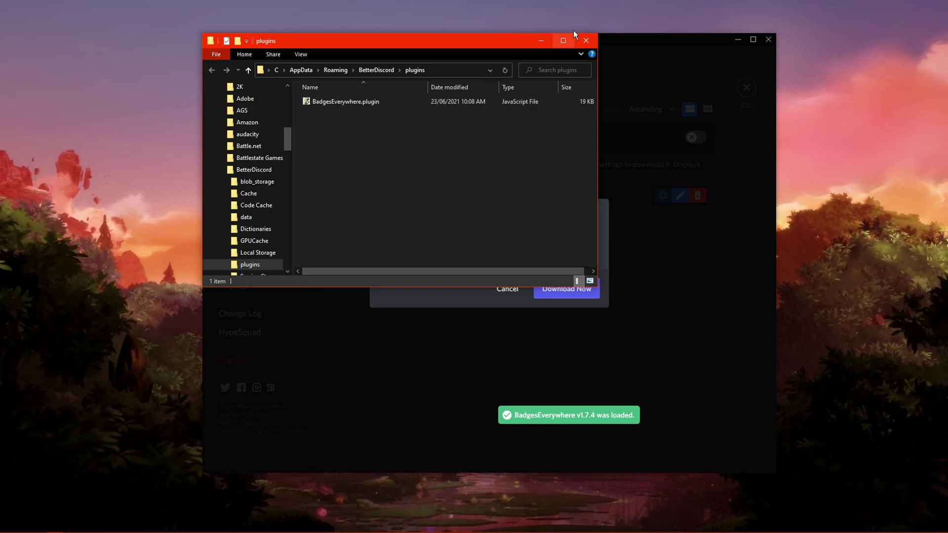
{"action": "left_click", "coordinate": [586, 40]}
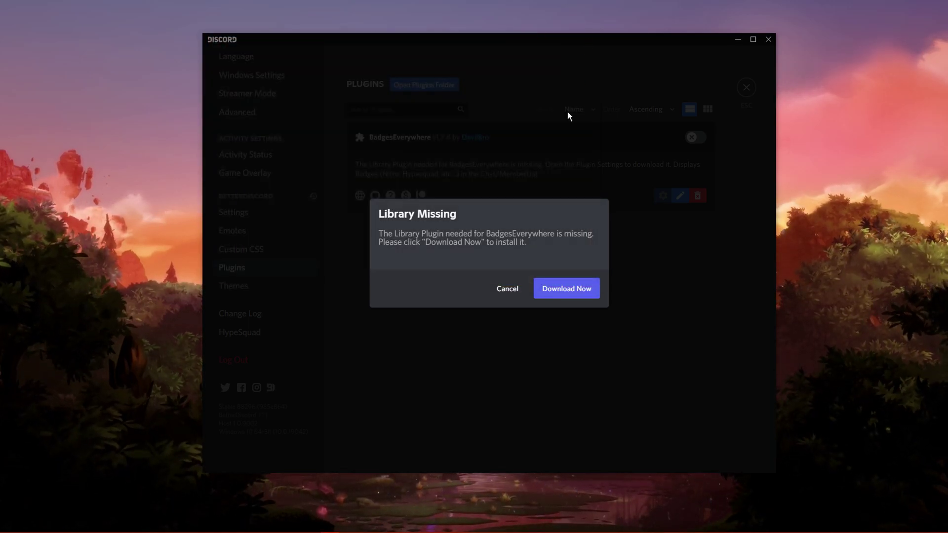
- Install the missing BDFDB library and enable BadgesEverywhere, dismissing its changelog
{"action": "left_click", "coordinate": [548, 286]}
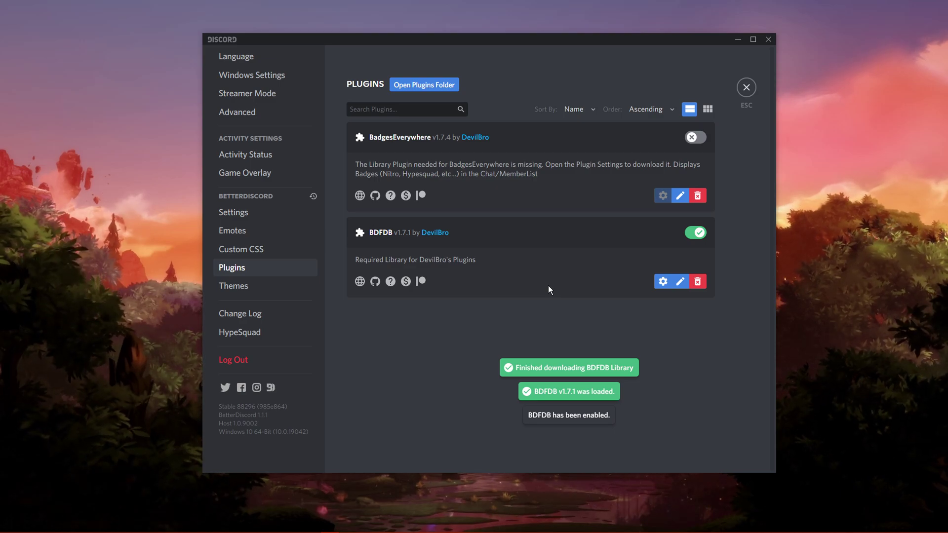
{"action": "left_click", "coordinate": [695, 137]}
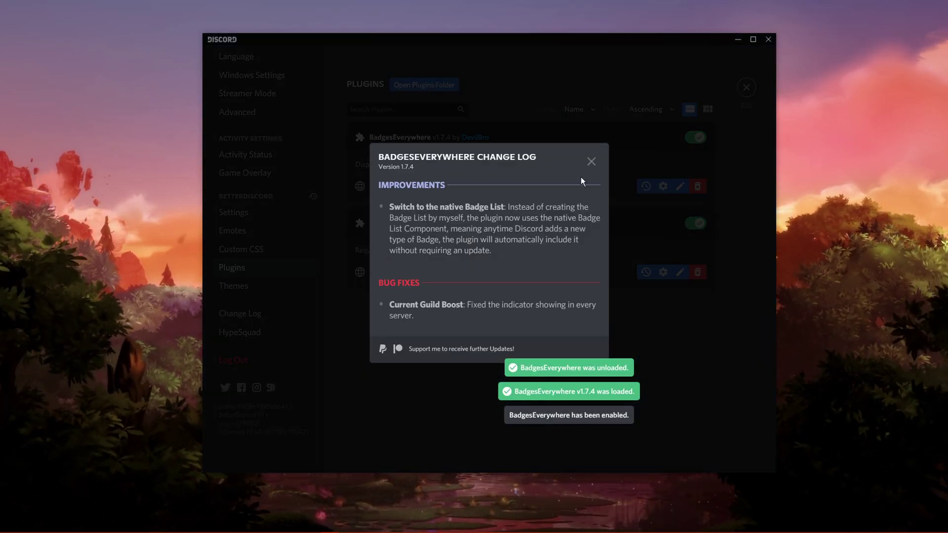
{"action": "left_click", "coordinate": [591, 161]}
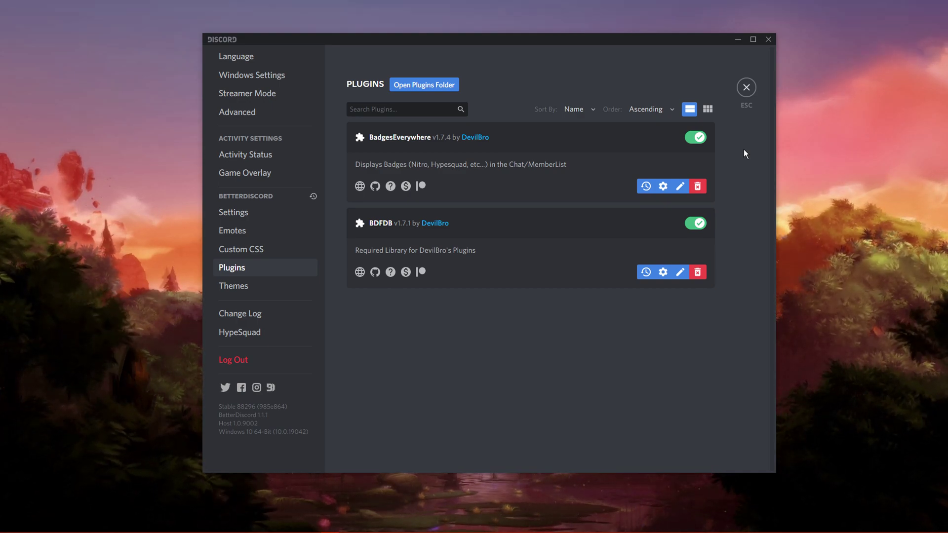
- Toggle BadgesEverywhere v1.7.4 and BDFDB v1.7.1 off and back on, leaving both enabled
{"action": "left_click", "coordinate": [699, 141]}
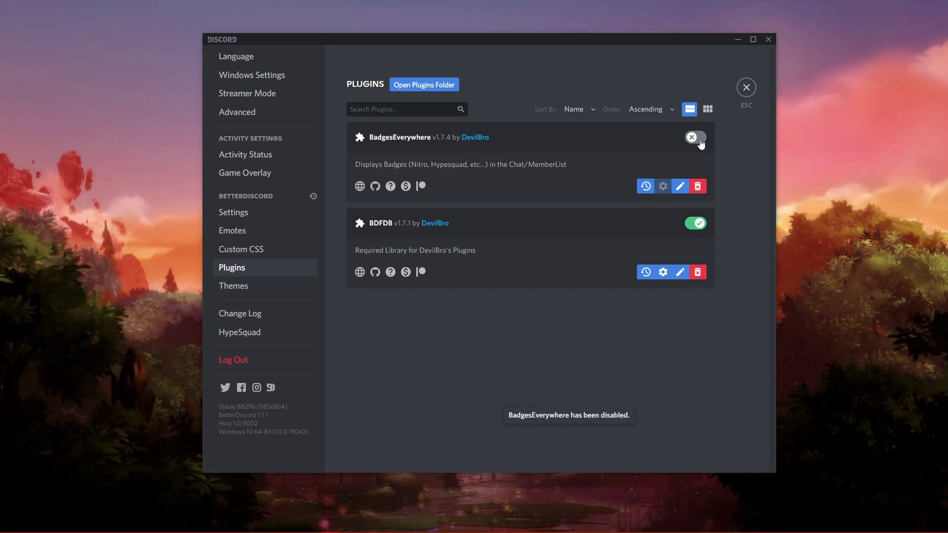
{"action": "left_click", "coordinate": [692, 224]}
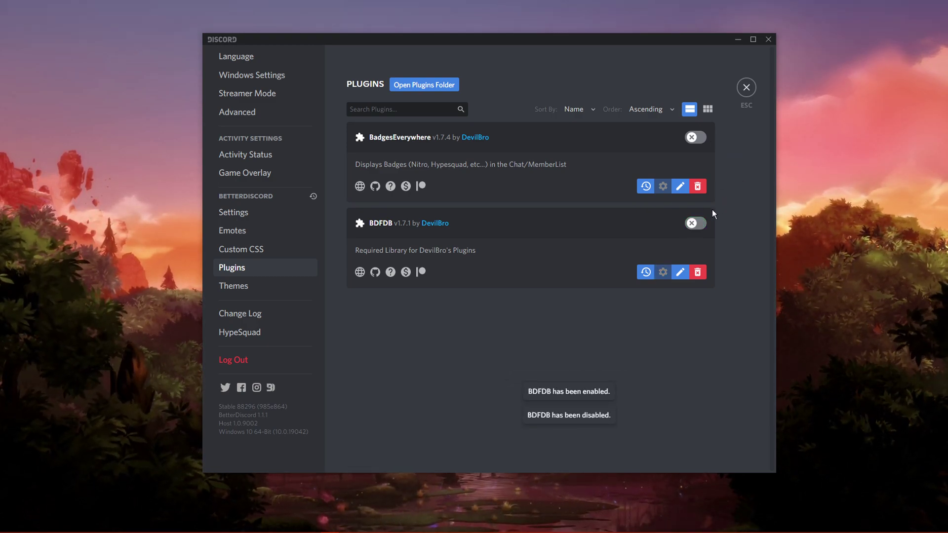
{"action": "left_click", "coordinate": [700, 226]}
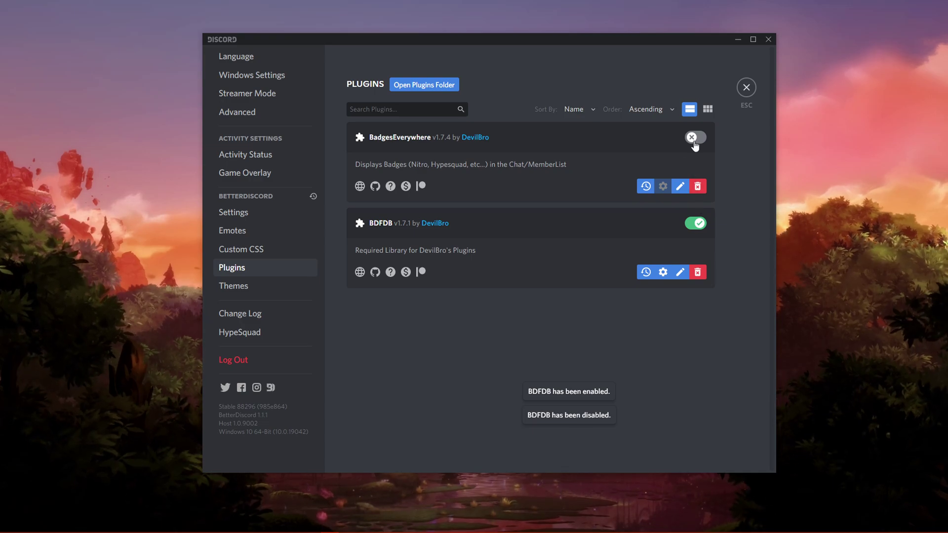
{"action": "left_click", "coordinate": [695, 143]}
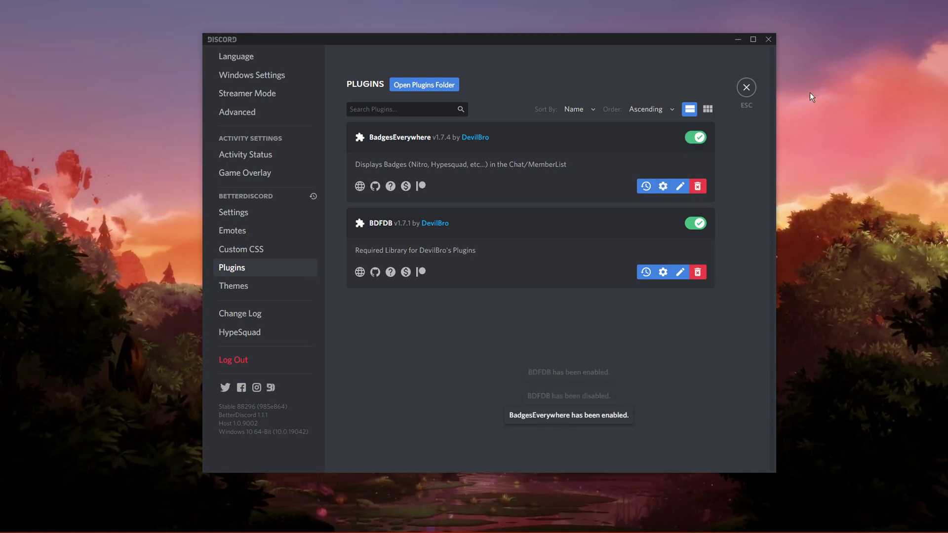